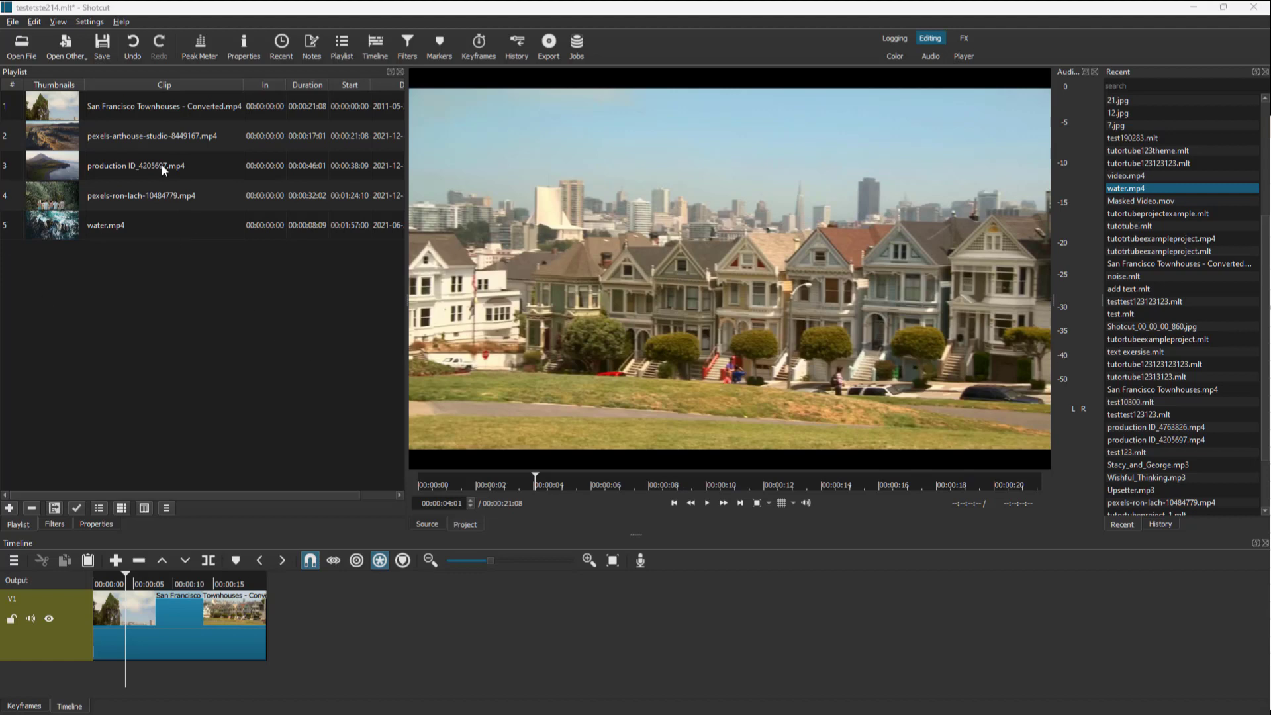
Run the selection down through the five playlist clips
drag(132, 104, 145, 238)
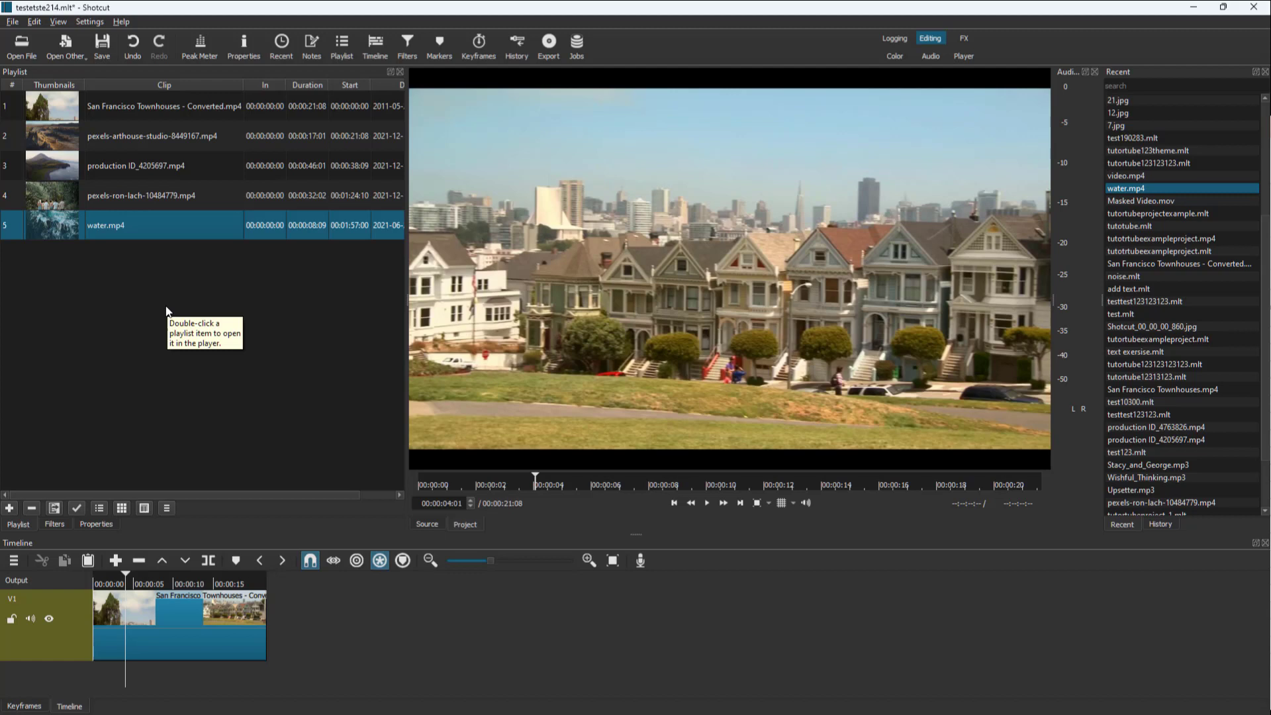
Try the tiles and icons playlist views, then settle on the detailed table view
click(101, 508)
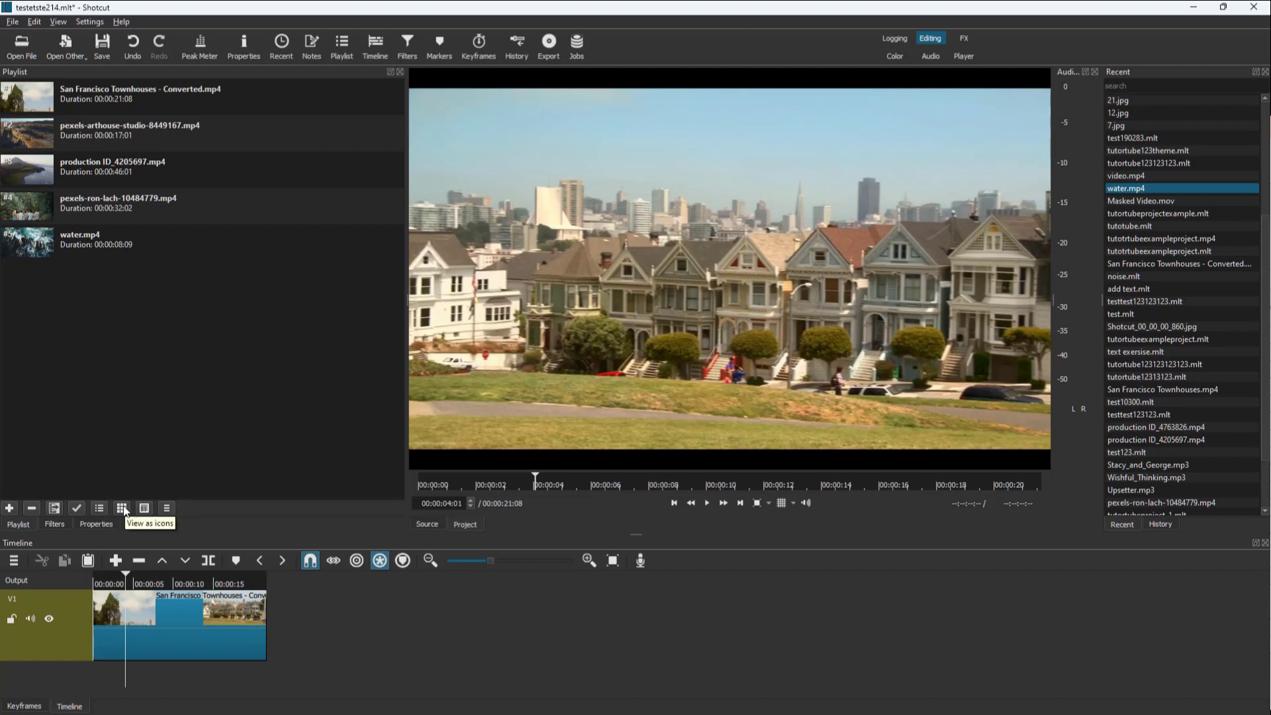
click(123, 509)
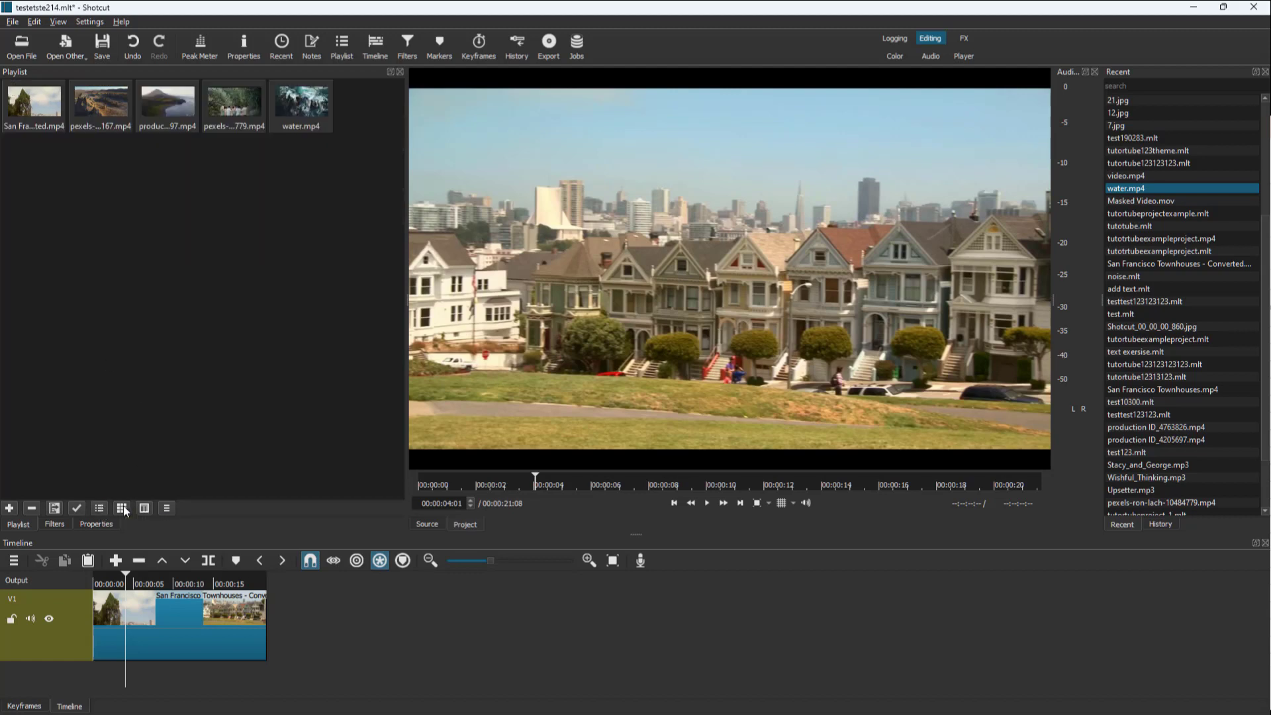
click(160, 120)
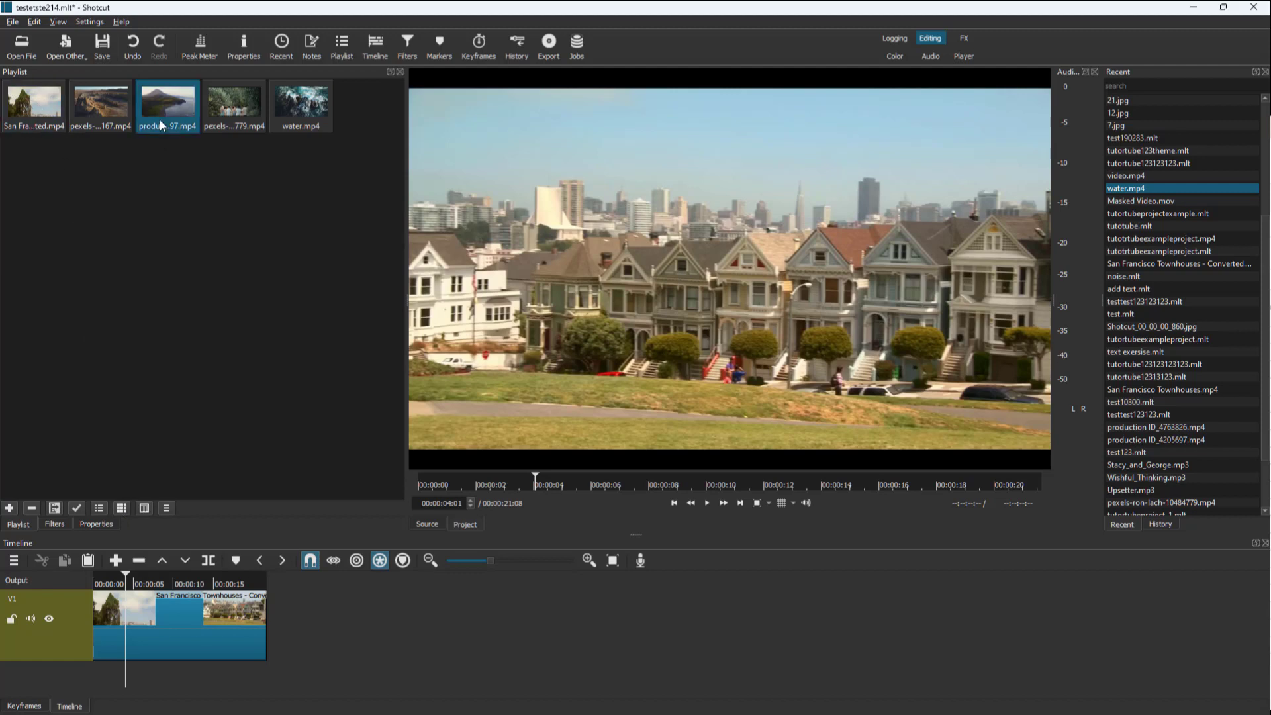
click(145, 509)
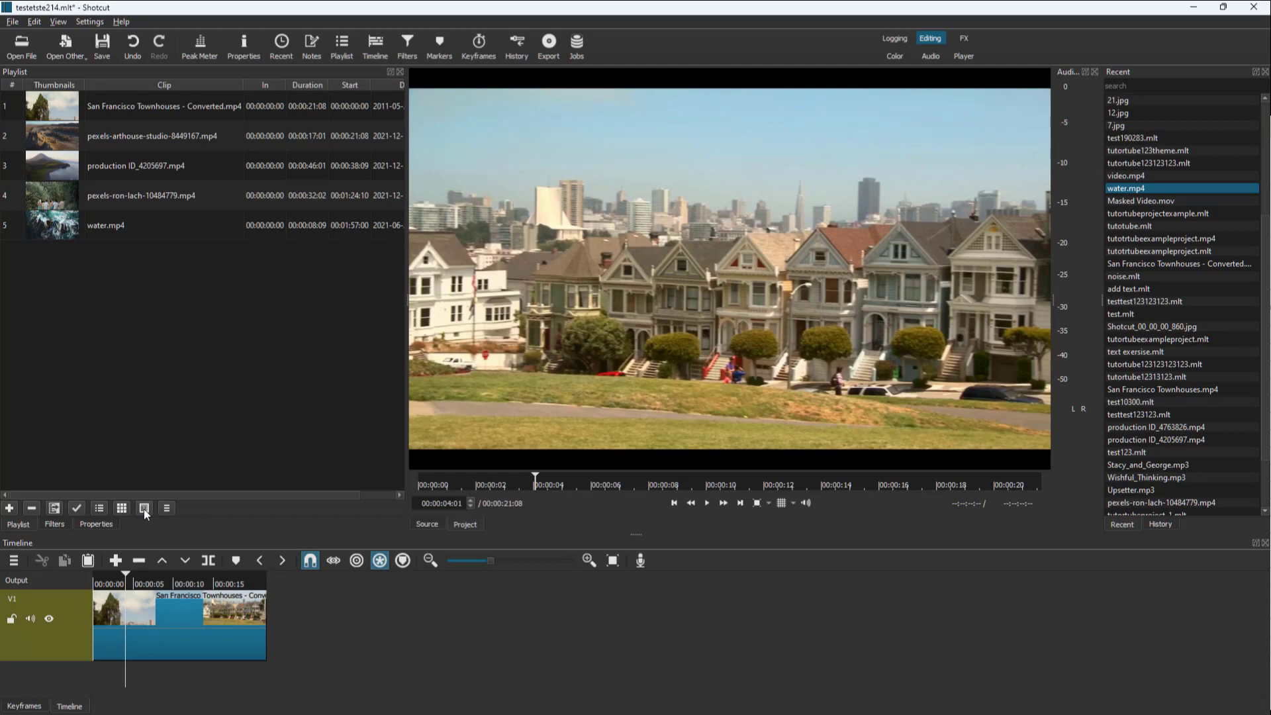
click(101, 507)
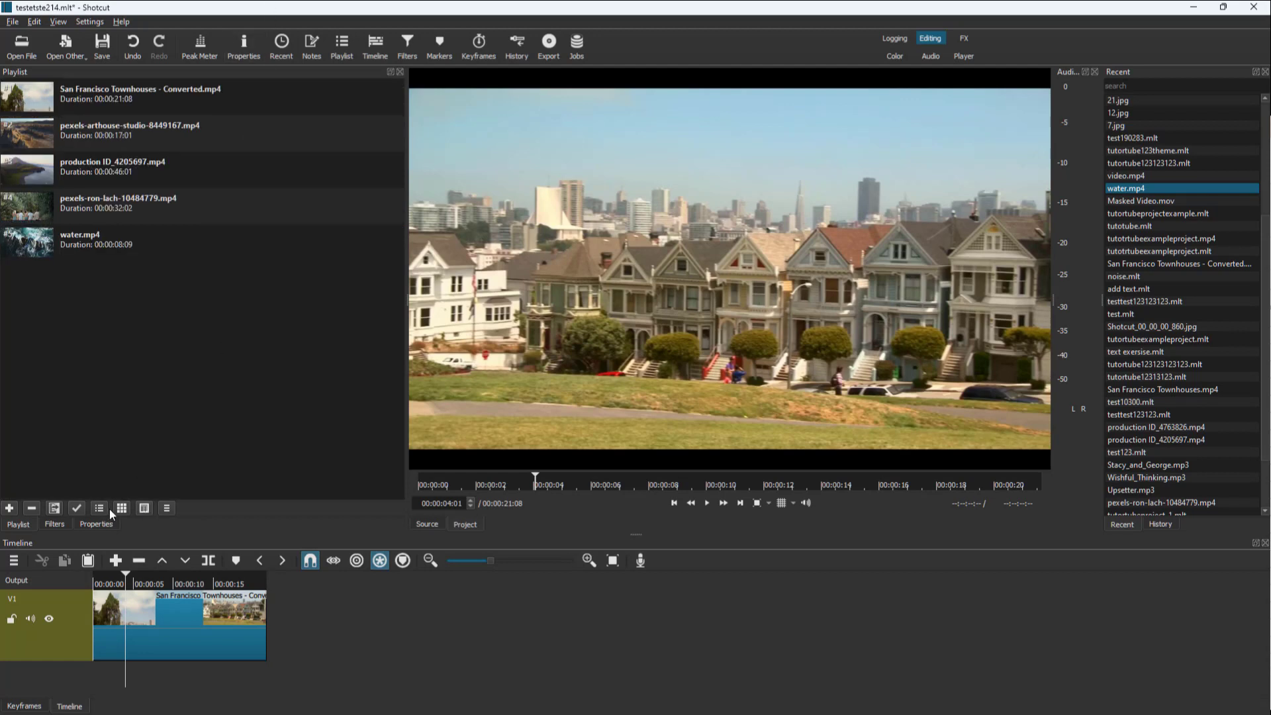
click(144, 510)
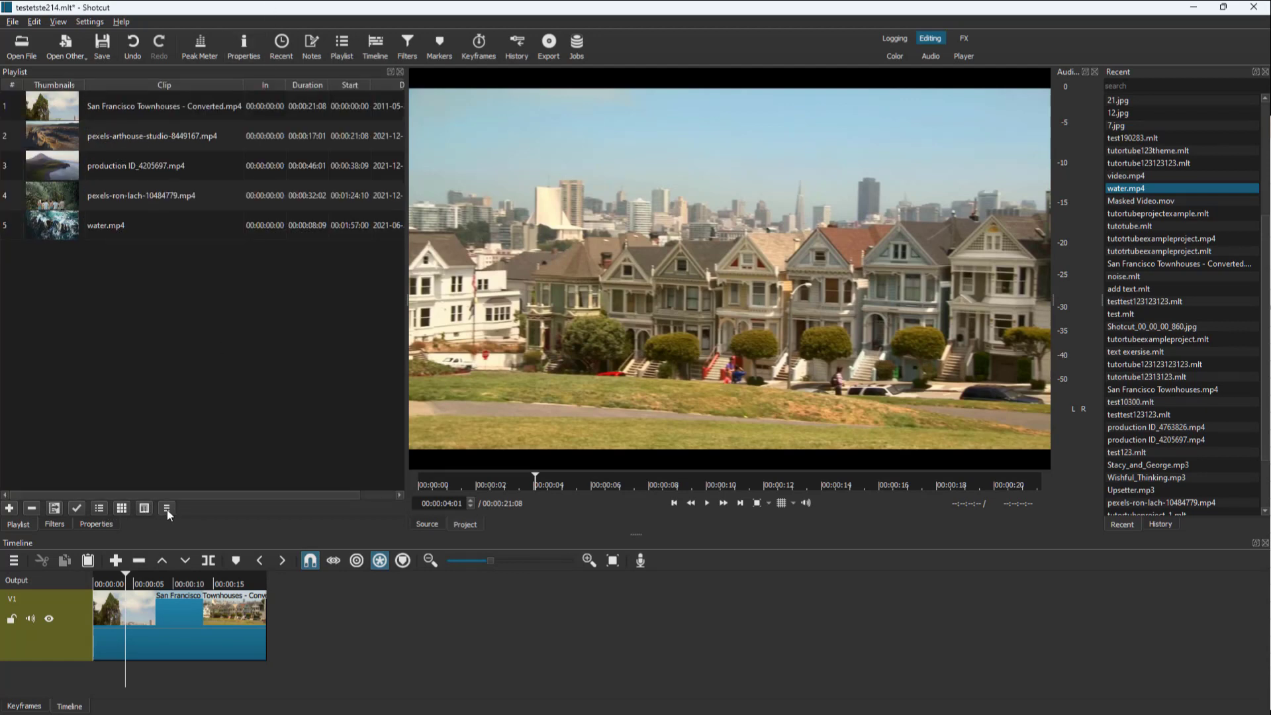
Empty the playlist with Remove All from the playlist menu
click(167, 509)
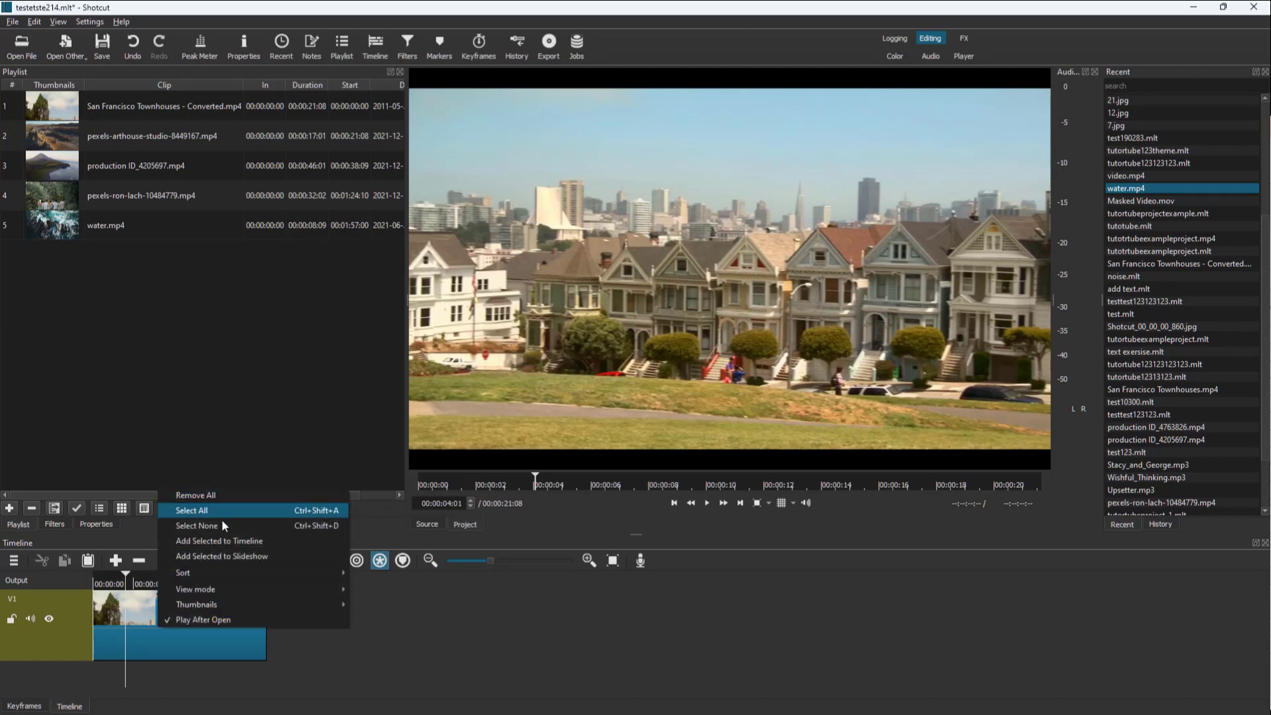
click(220, 498)
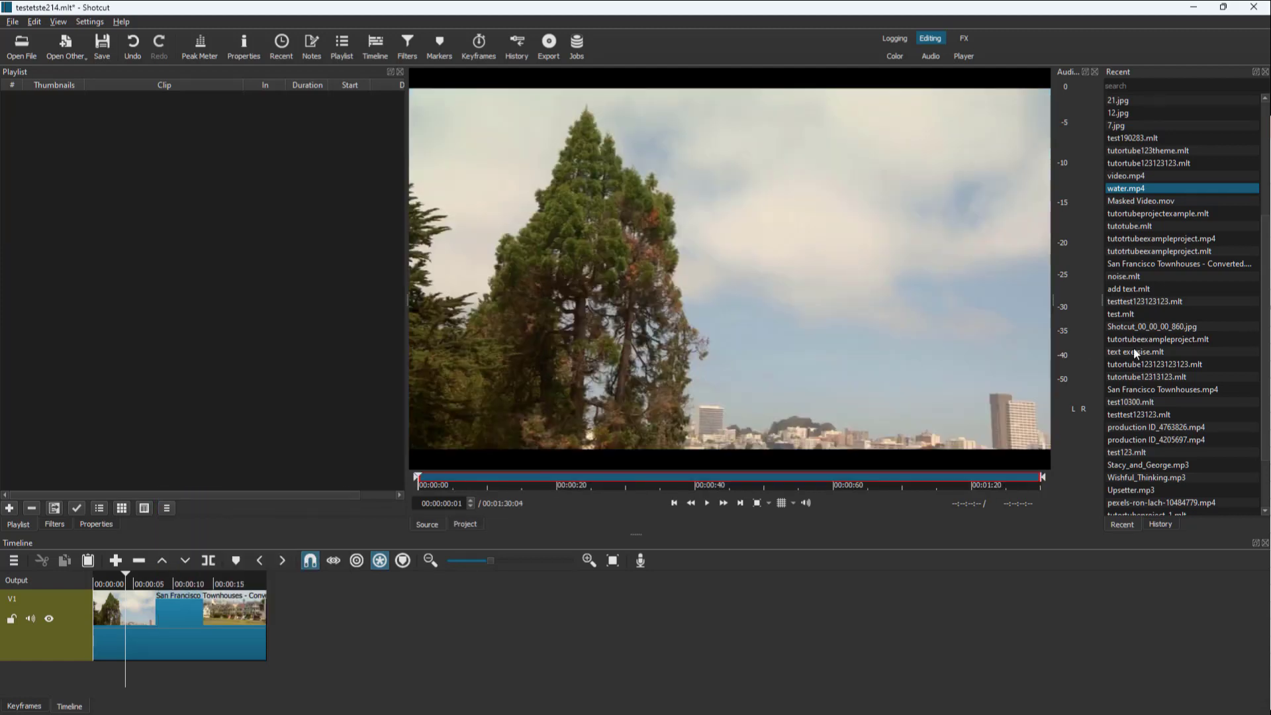
Drag water.mp4, video.mp4 and San Francisco Townhouses - Converted.mp4 from Recent into the playlist
drag(1124, 188, 280, 275)
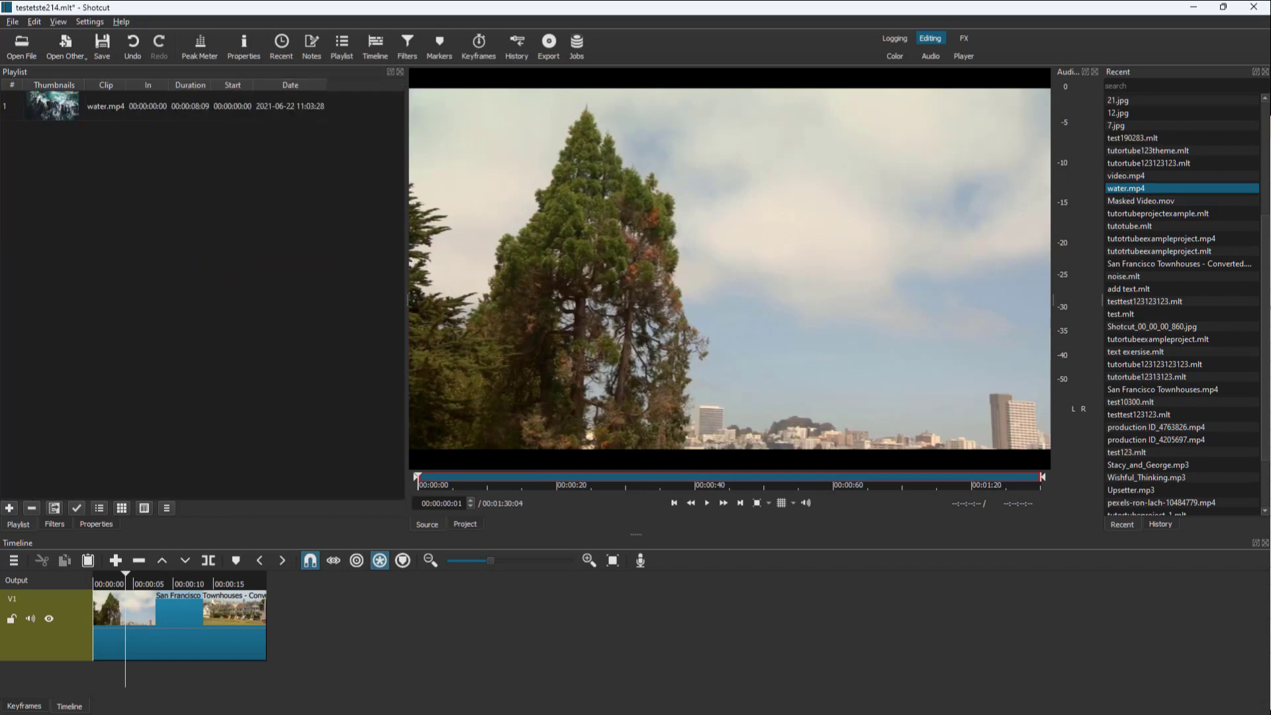
drag(1125, 176, 109, 288)
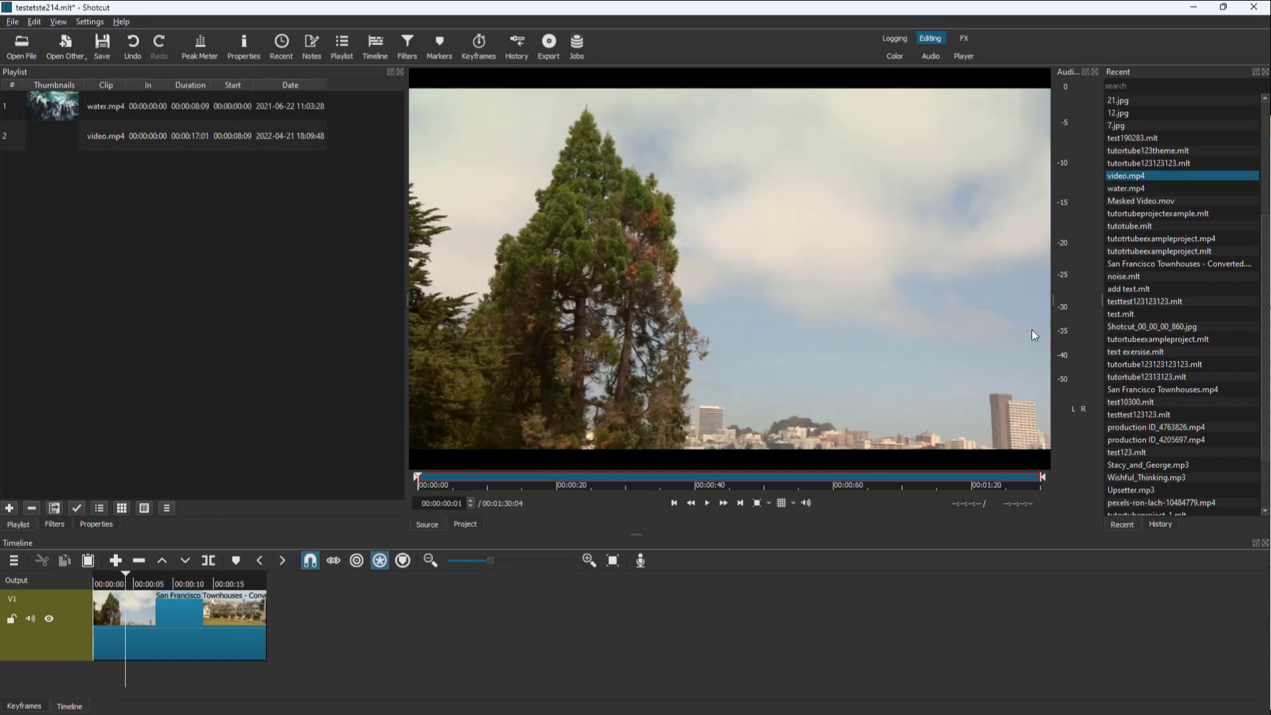
drag(1161, 266, 125, 296)
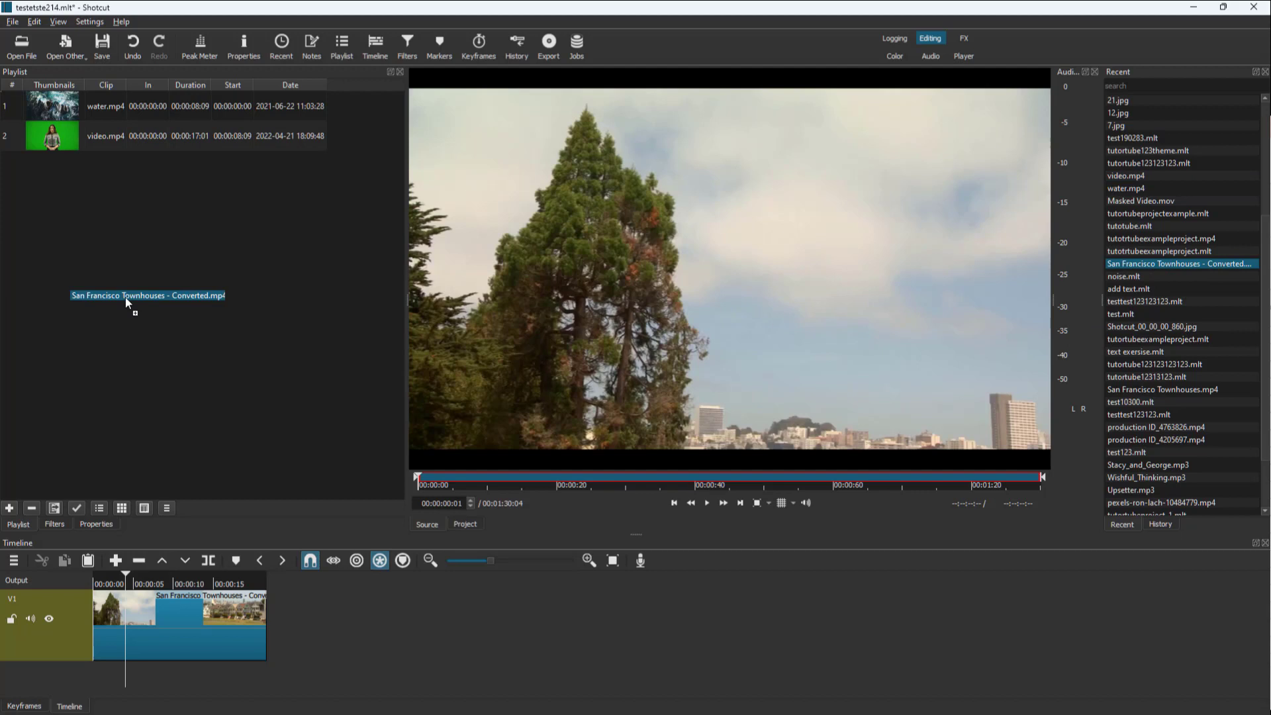
Select all then deselect the playlist clips from the playlist menu, trying individual selections
click(163, 508)
click(198, 515)
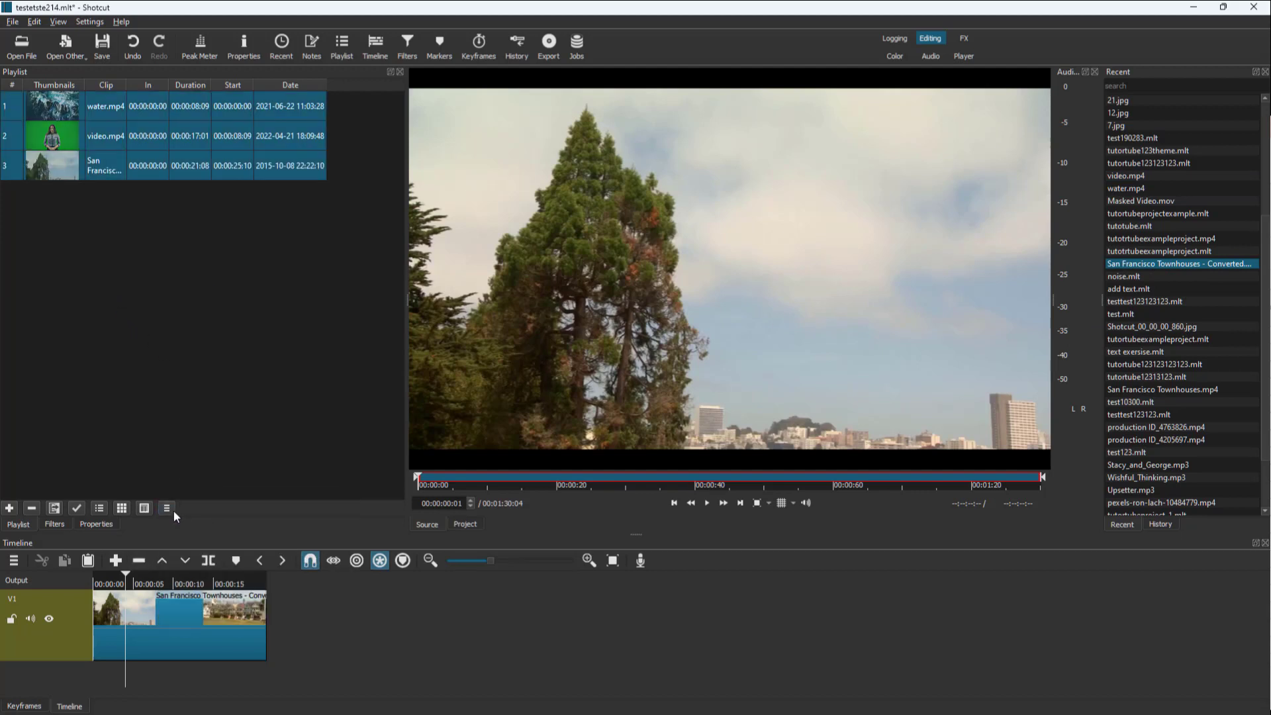
click(165, 509)
click(188, 526)
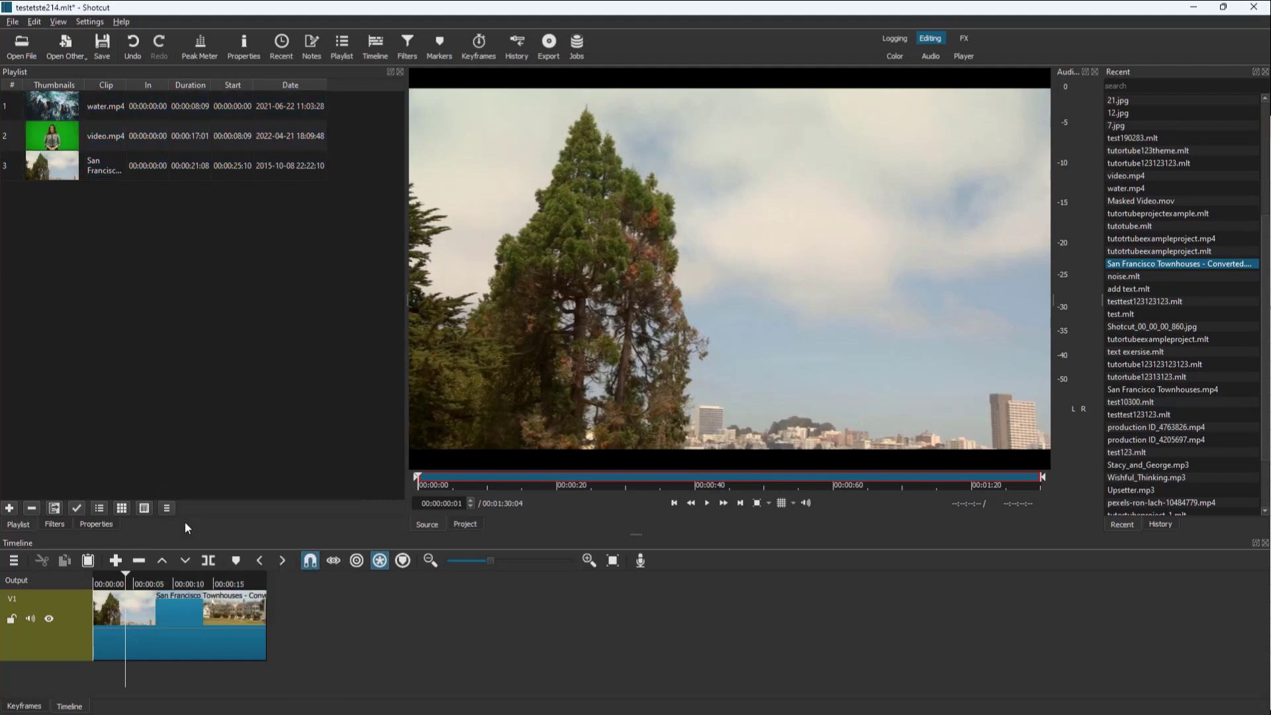
click(63, 140)
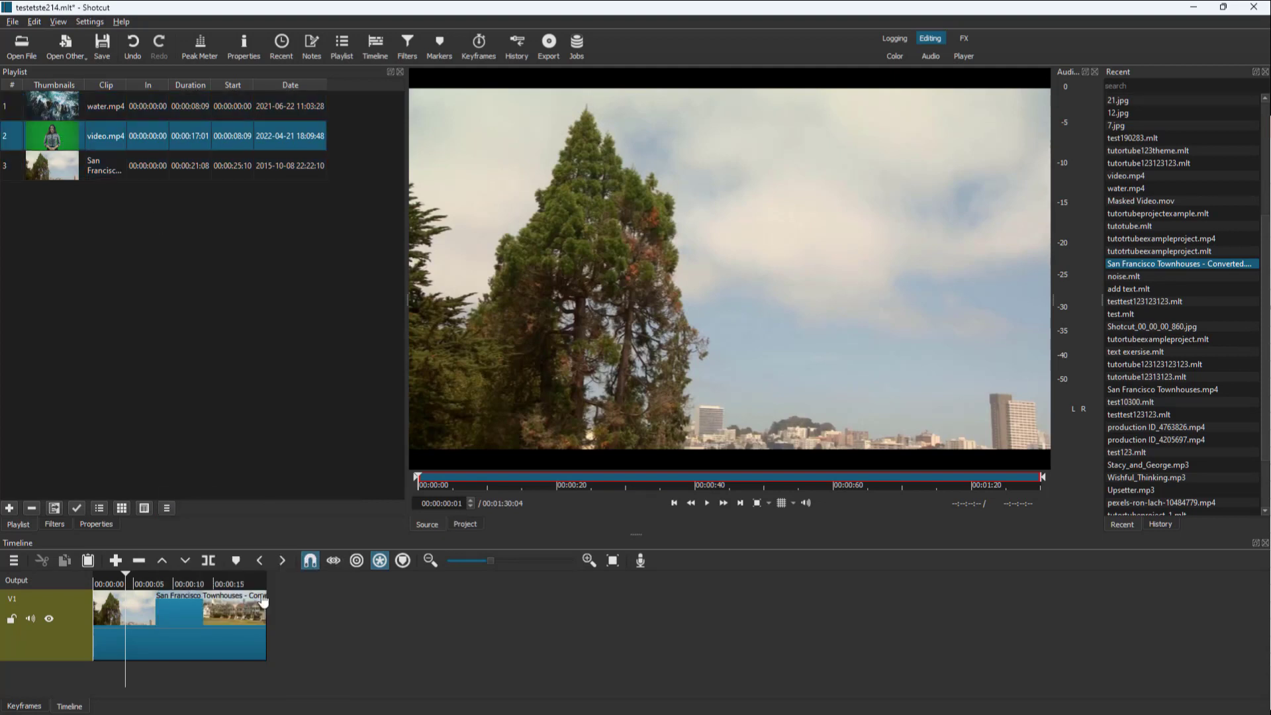
click(169, 509)
click(217, 551)
click(168, 509)
click(61, 204)
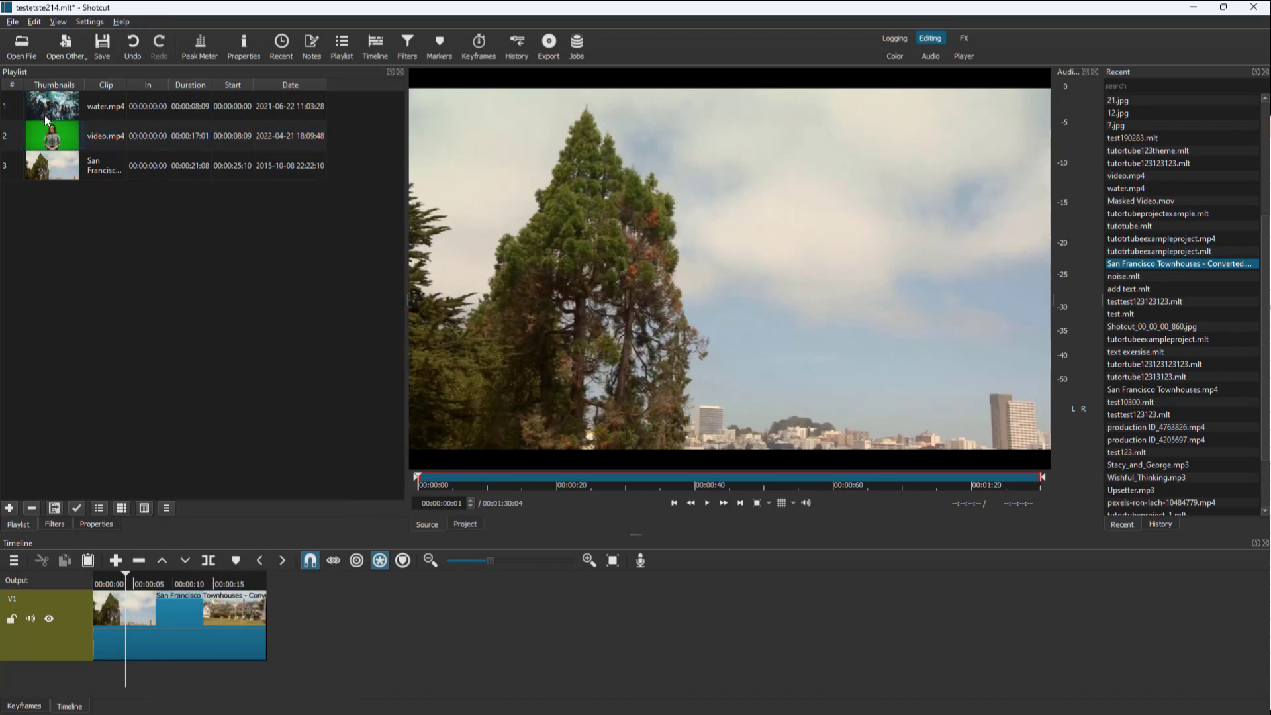
Select the San Francisco Townhouses clip and append it to the timeline end with A
click(54, 165)
click(168, 509)
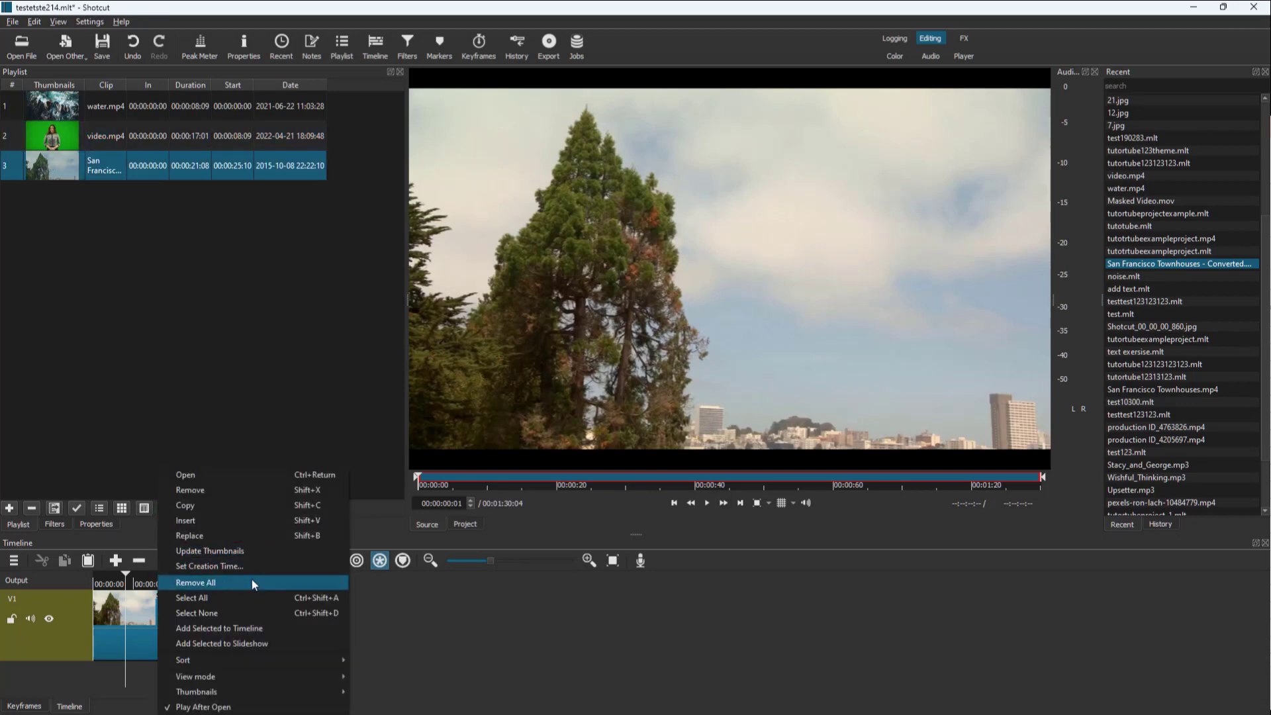
click(234, 623)
key(a)
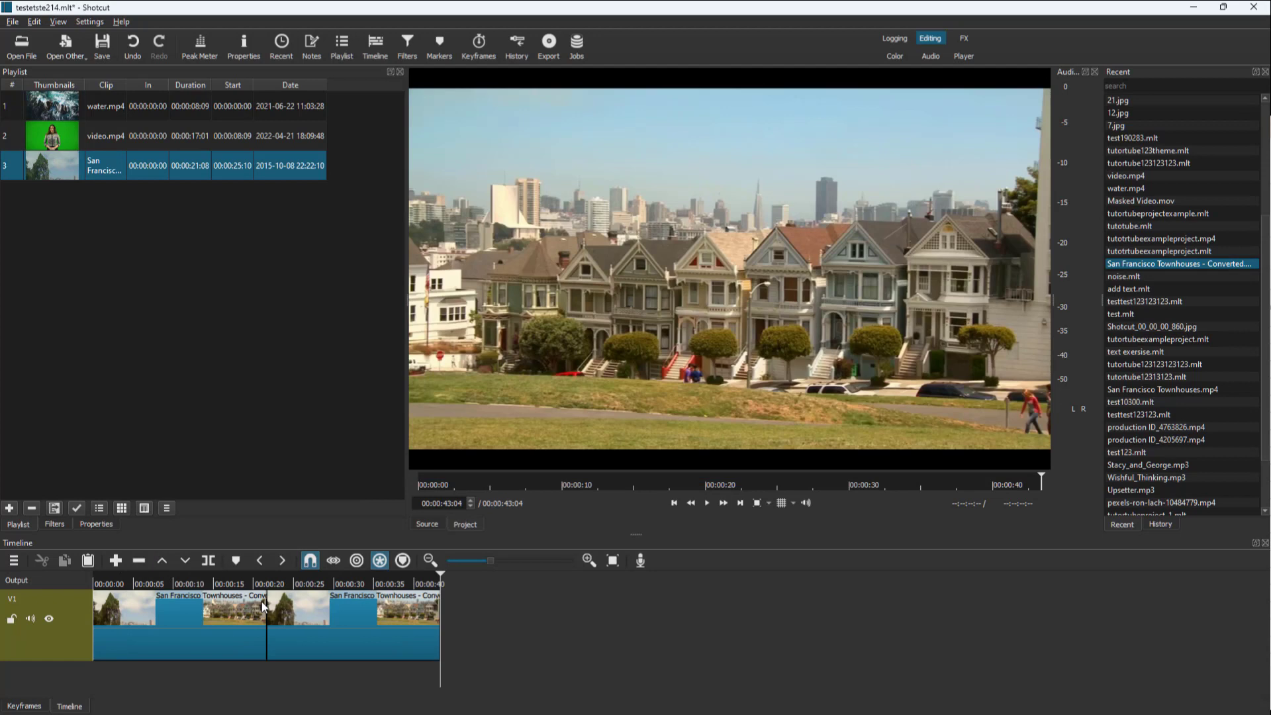
click(167, 509)
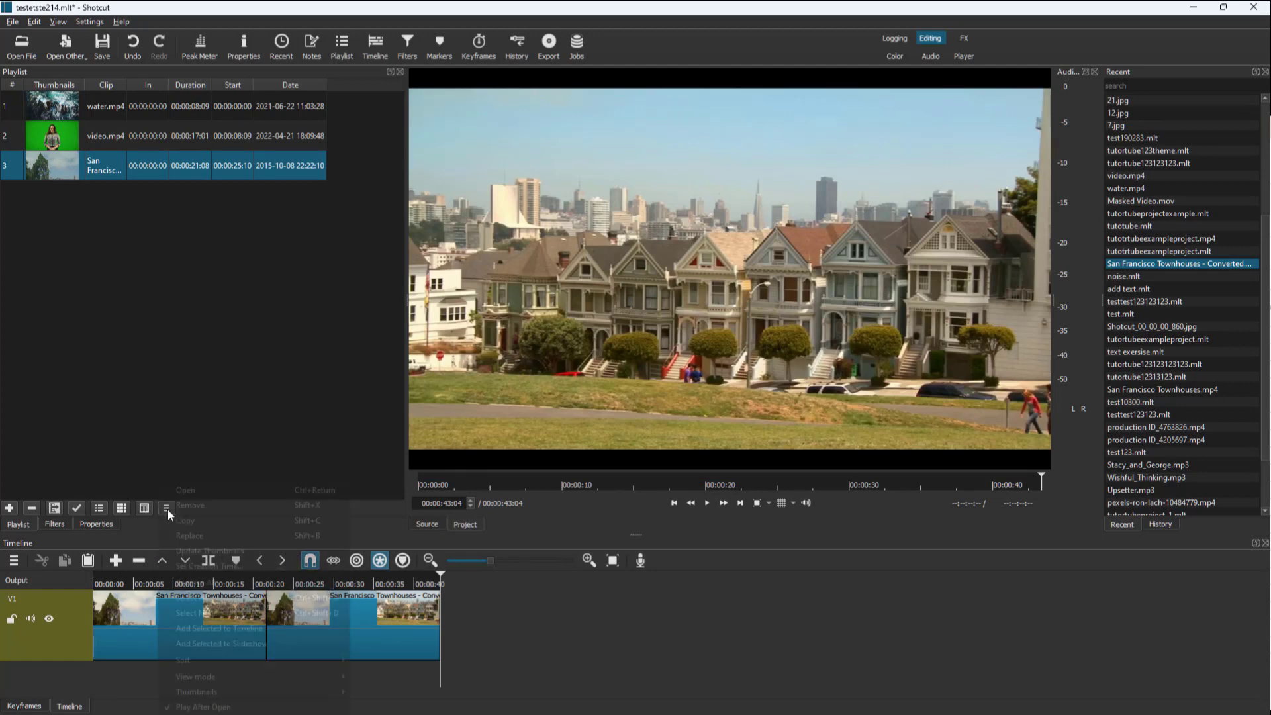
click(199, 358)
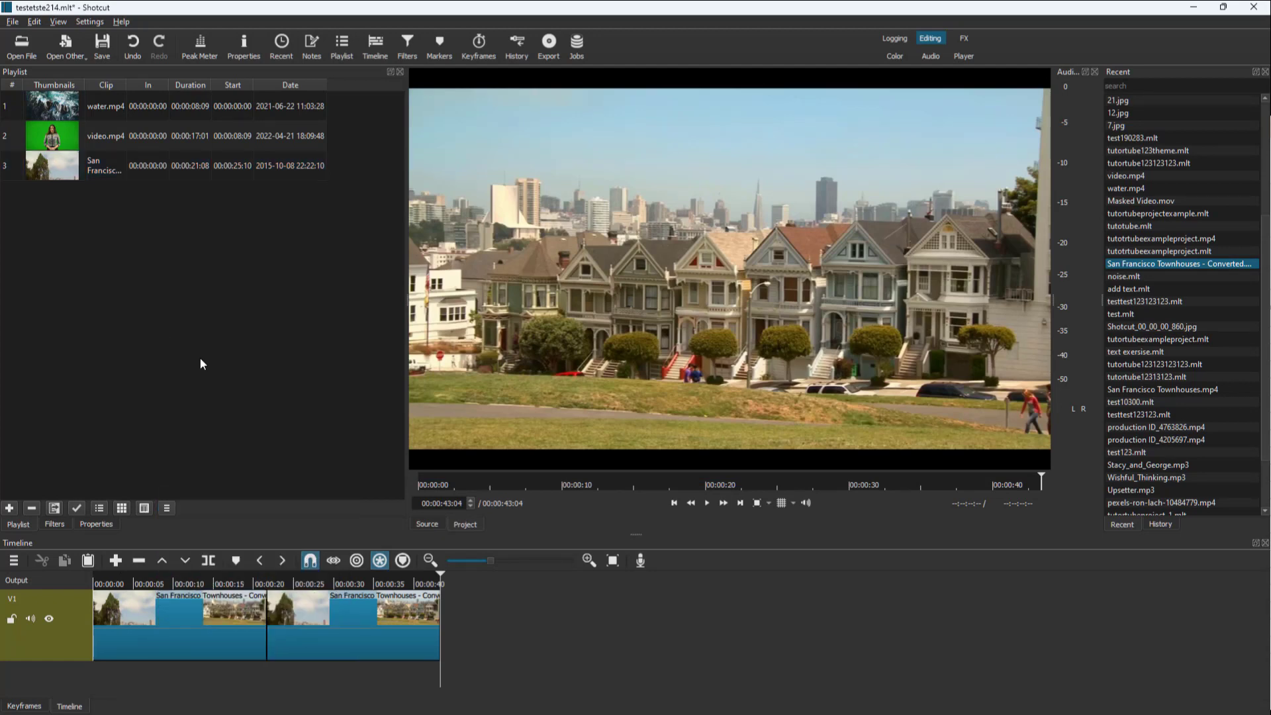
click(170, 509)
click(229, 326)
Switch the playlist to Tiles view mode with large thumbnails
click(171, 508)
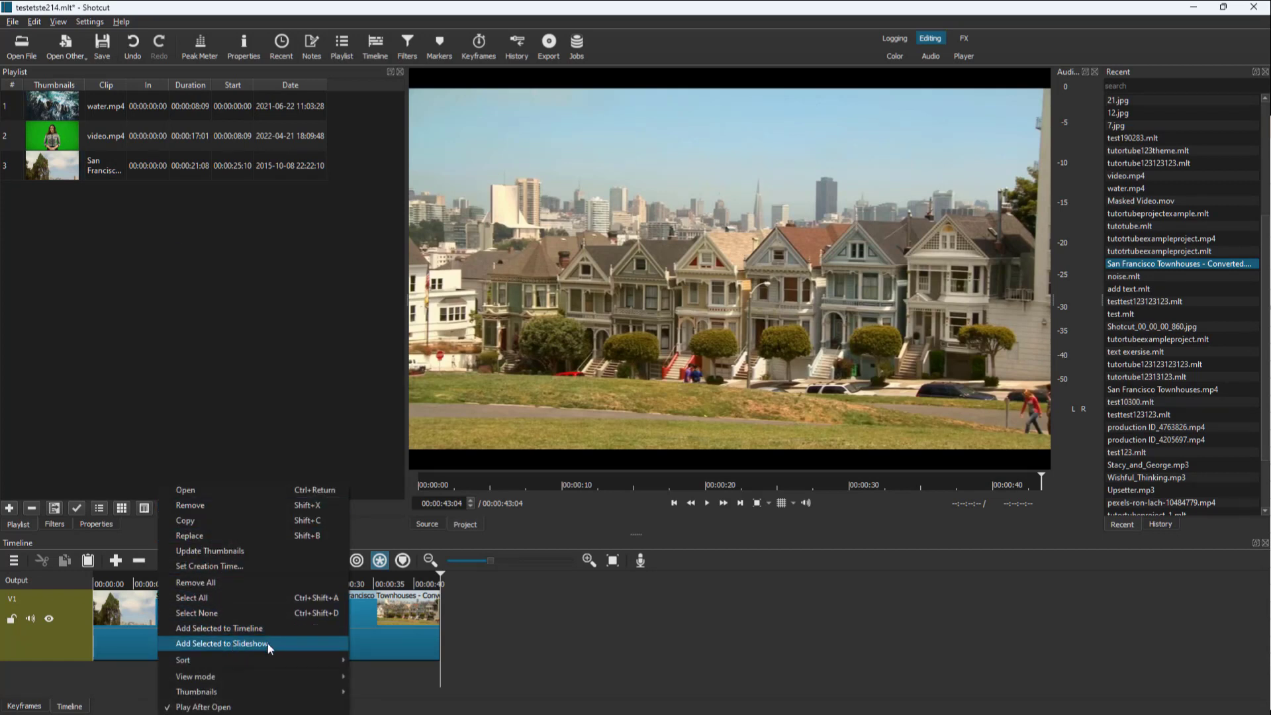
mouse_move(208, 659)
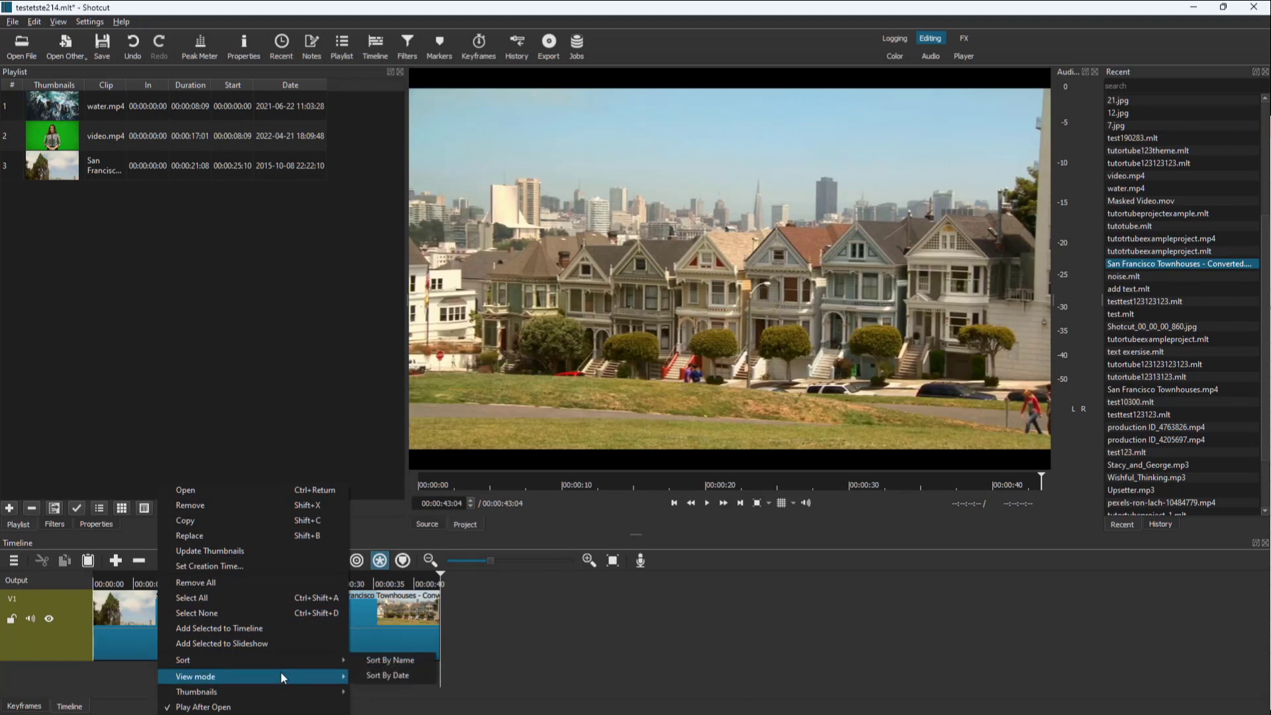
click(394, 695)
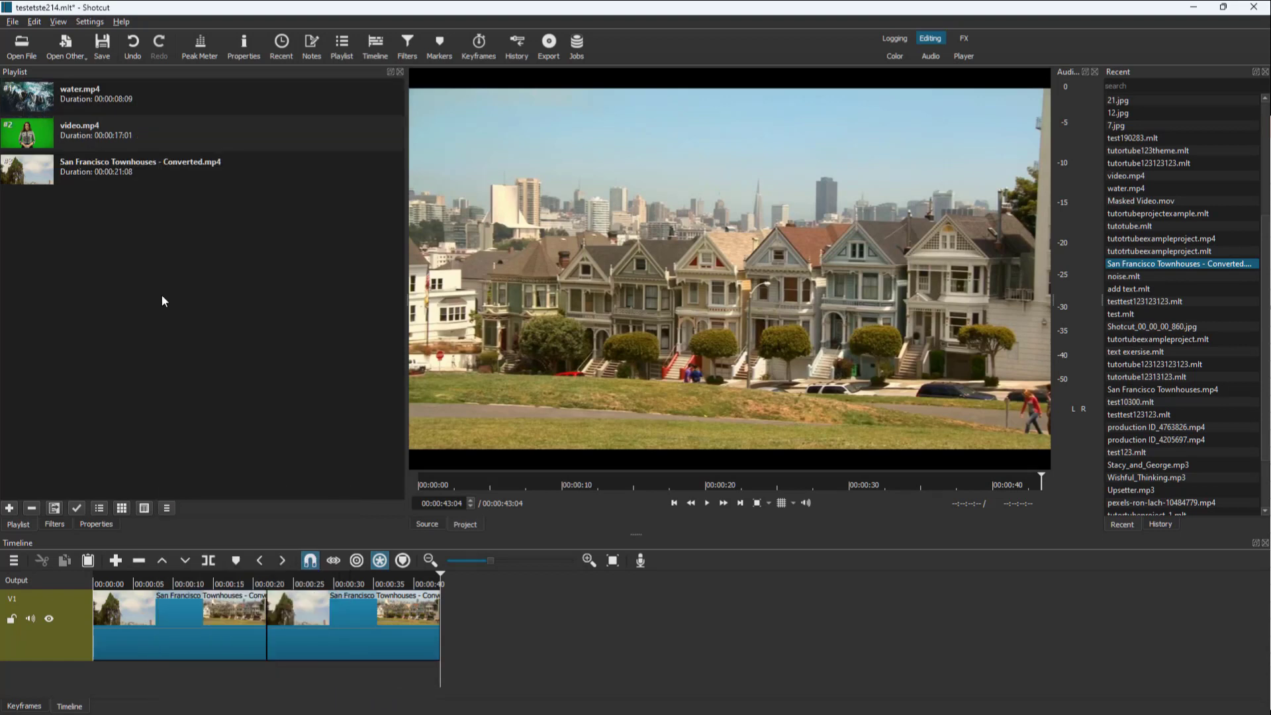
click(167, 509)
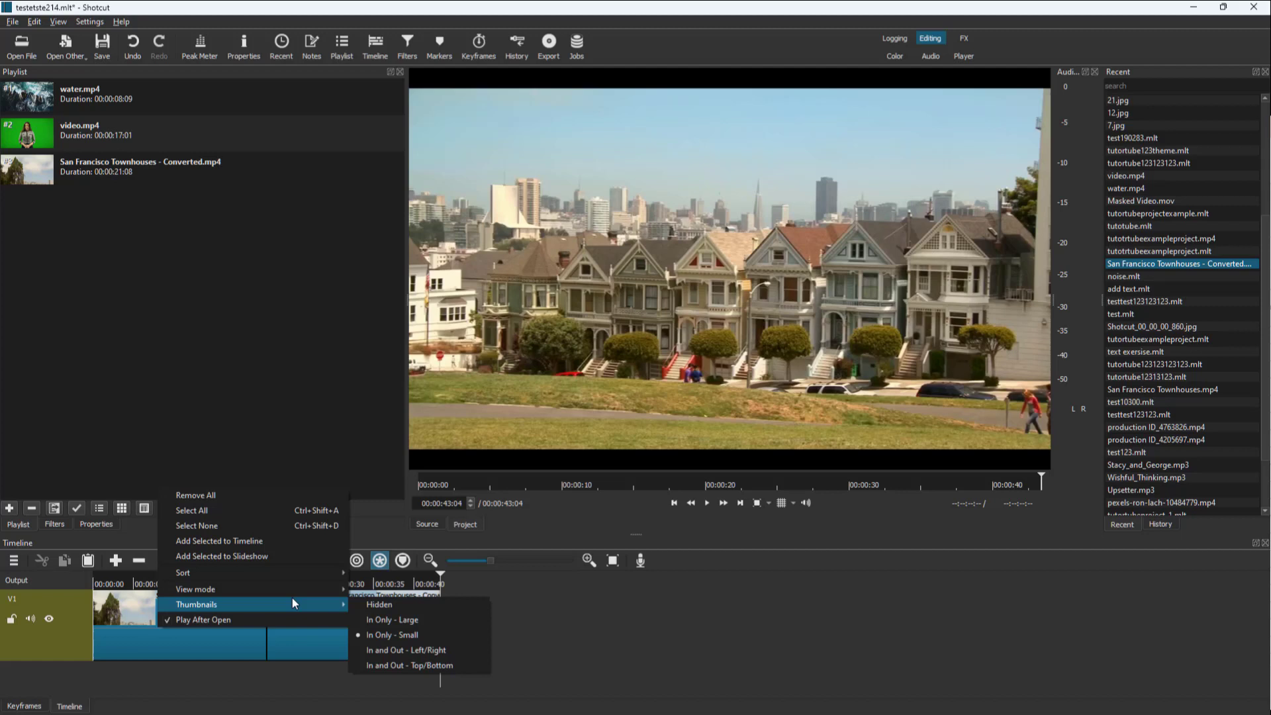
mouse_move(197, 604)
click(393, 620)
Set thumbnails to In and Out - Left/Right and select the San Francisco Townhouses clip
click(167, 512)
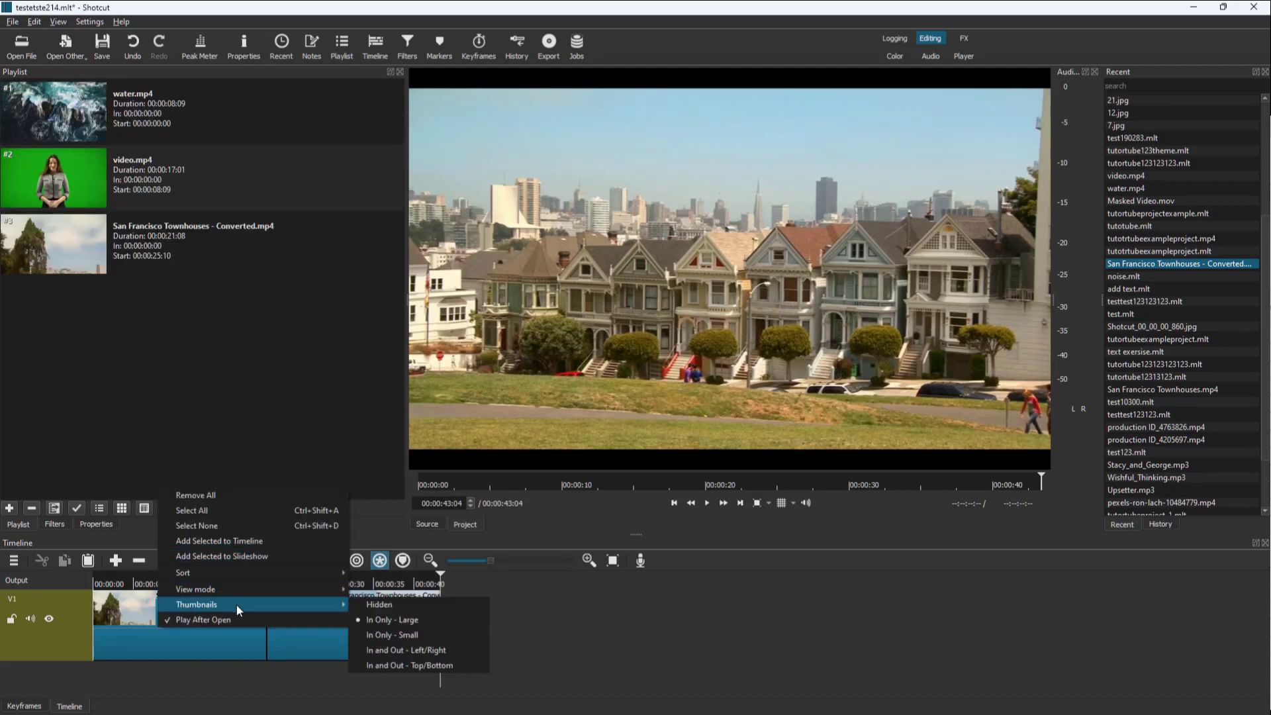
click(405, 650)
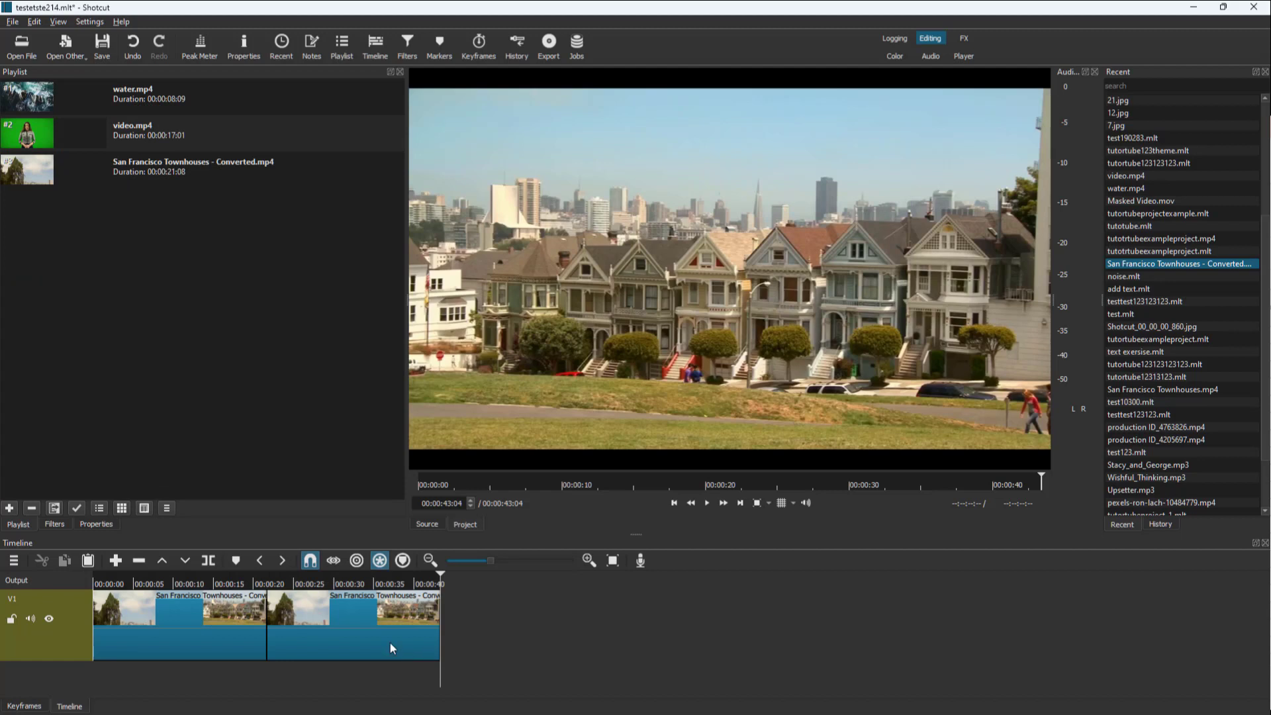
click(45, 170)
click(170, 508)
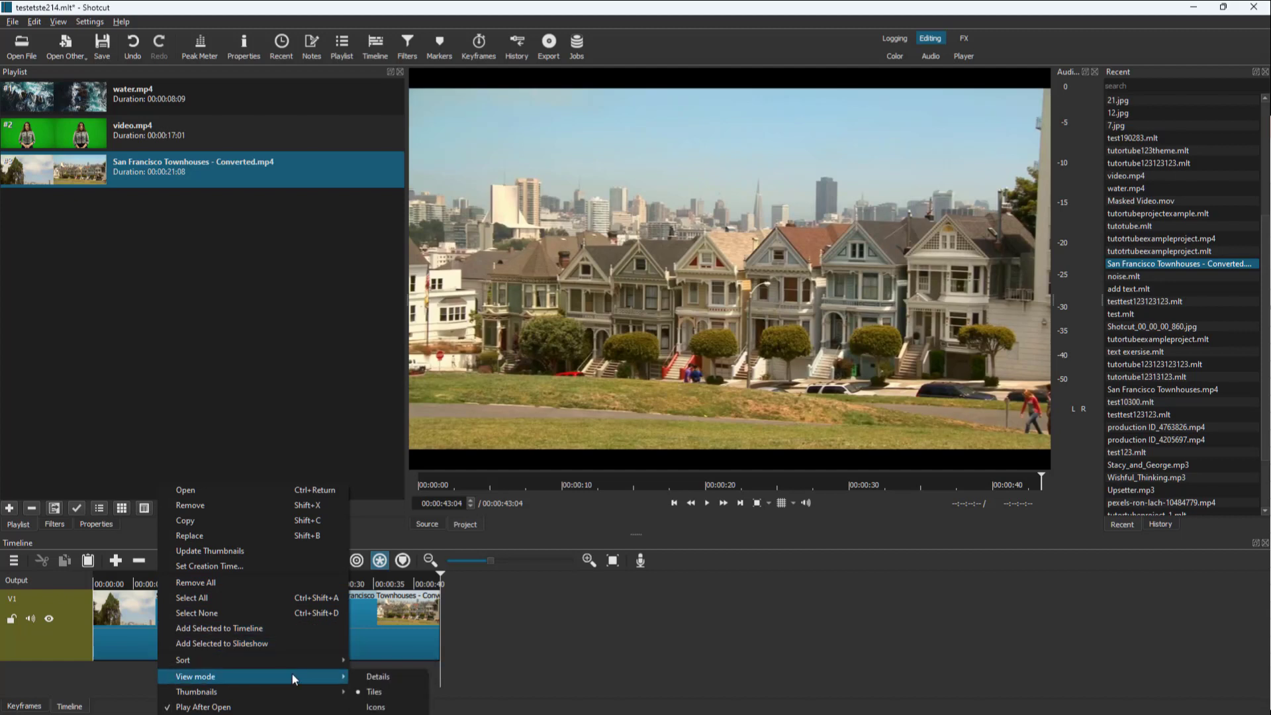
Set the playlist to Icons, thumbnails to In Only - Large, then back to Details view
click(388, 690)
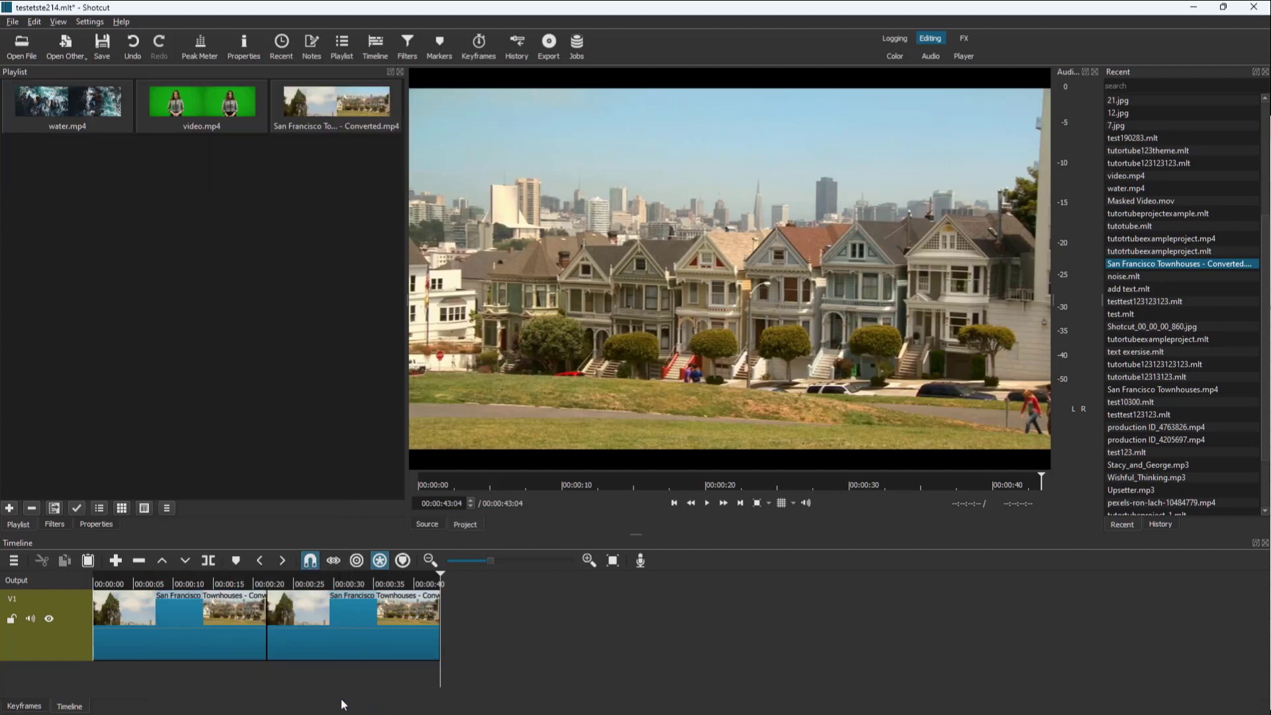
click(172, 508)
mouse_move(196, 604)
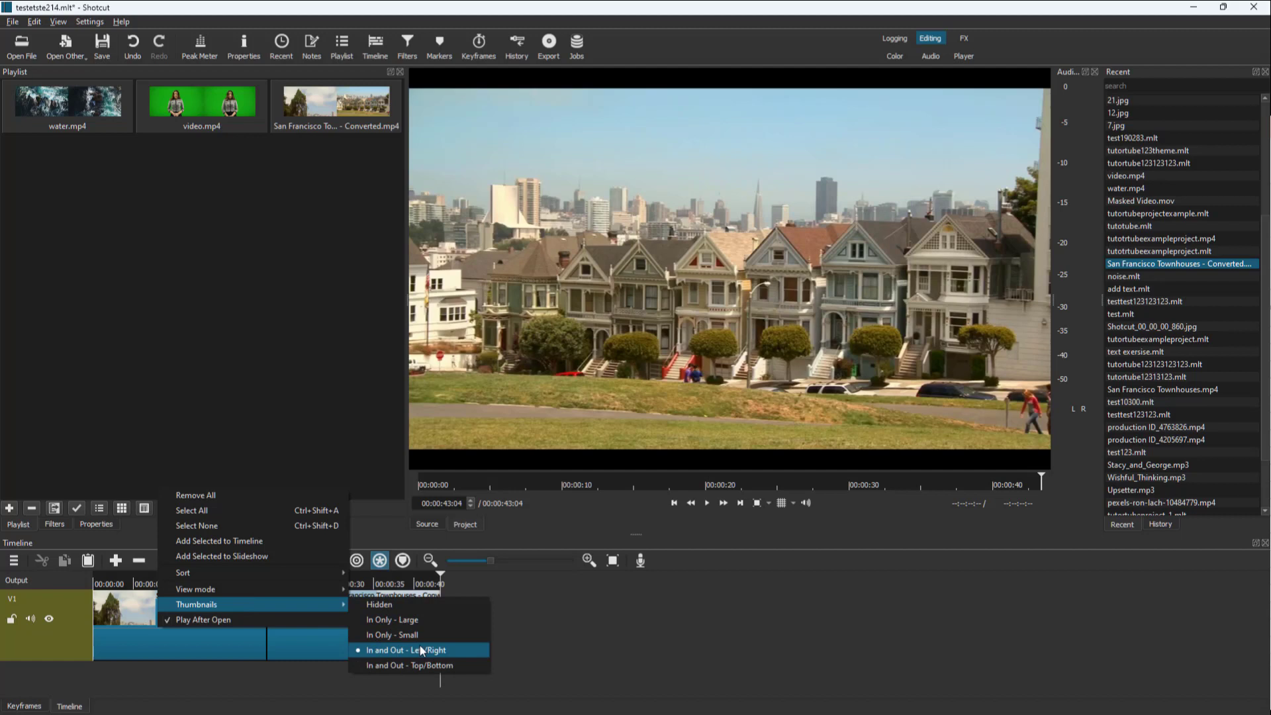
click(425, 620)
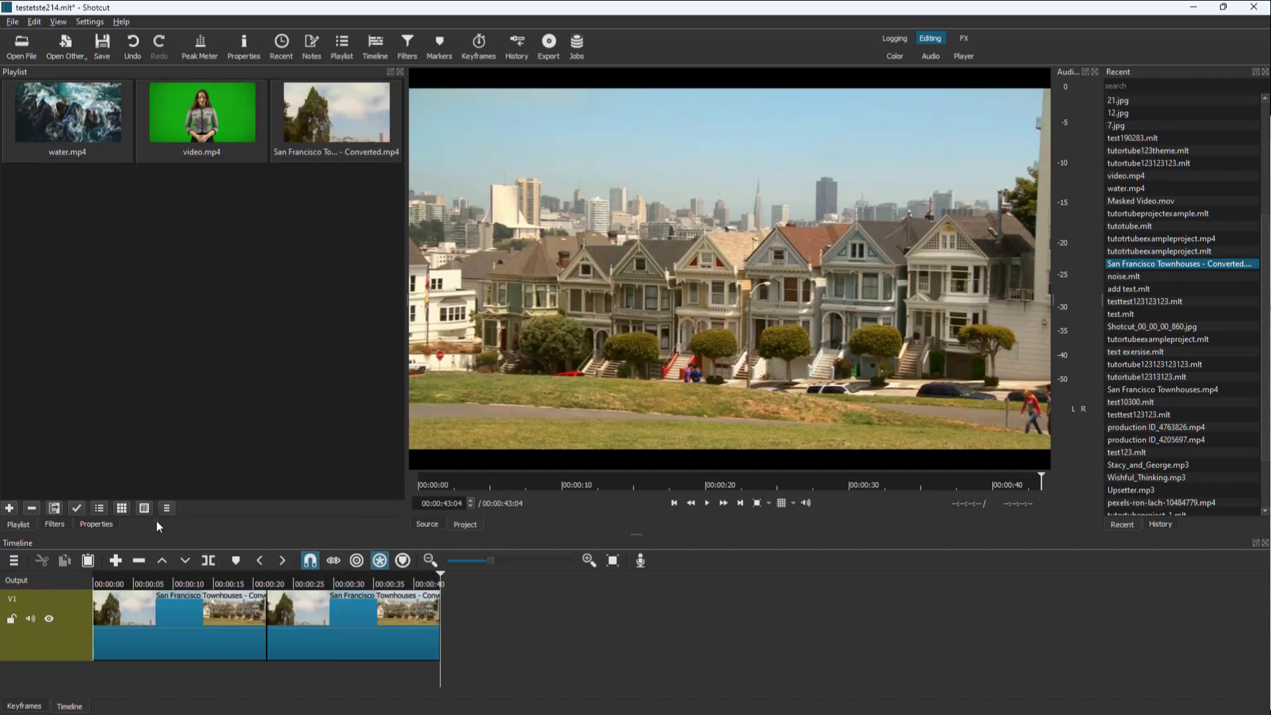
click(167, 507)
mouse_move(253, 589)
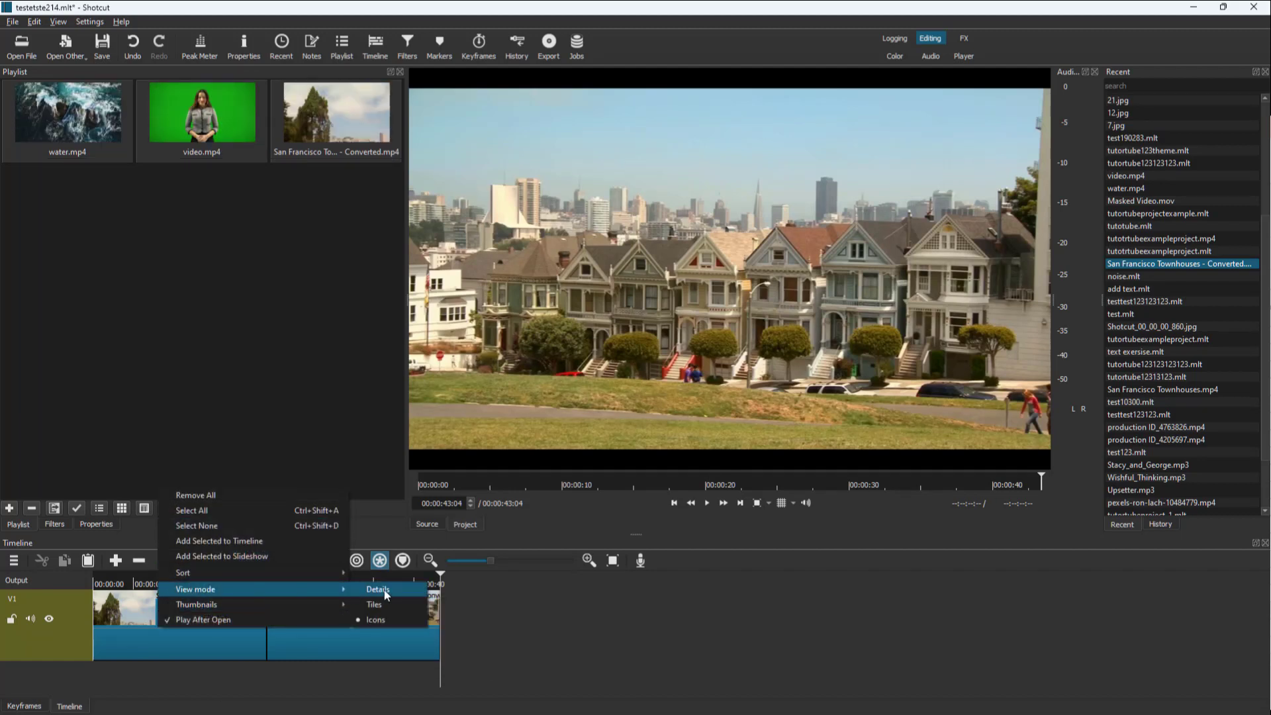
click(378, 589)
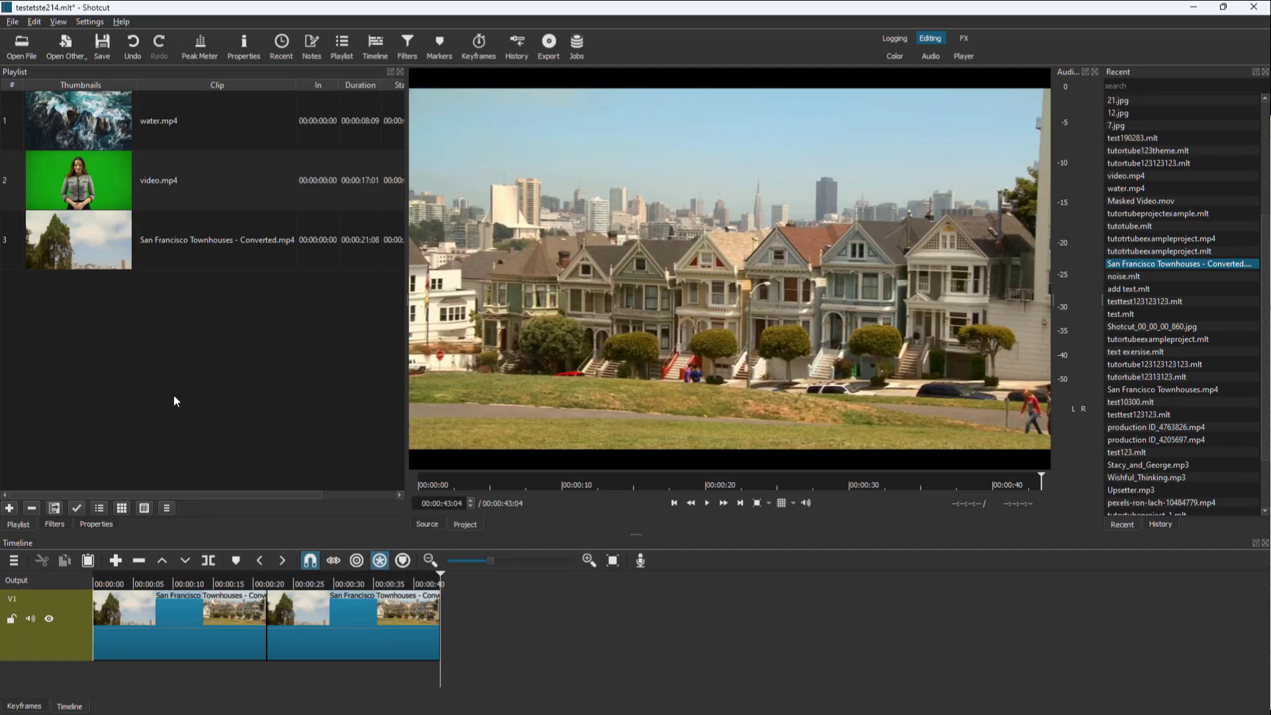